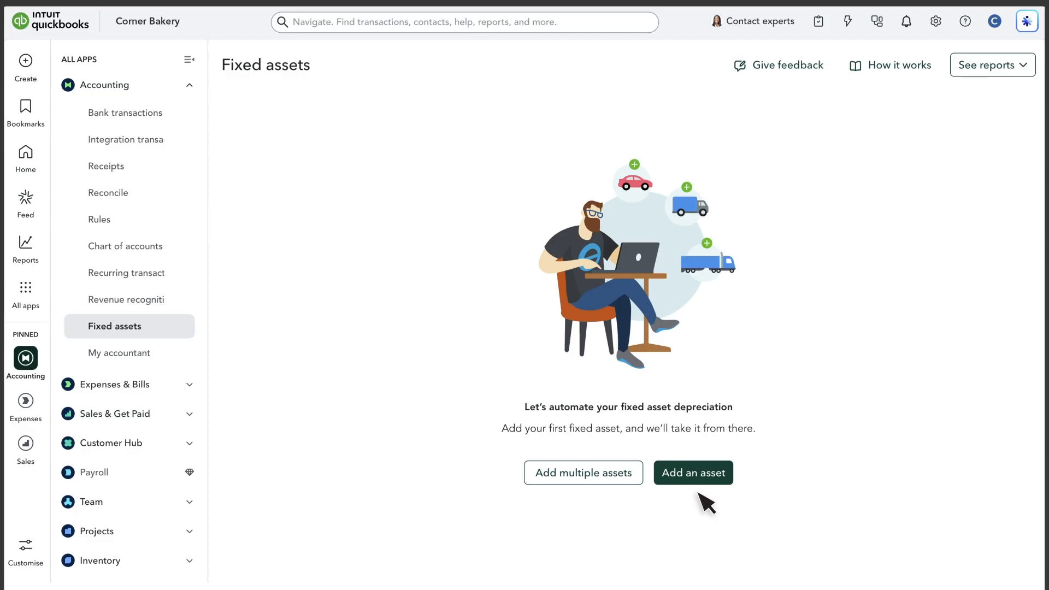
- Start a new fixed asset named New Truck with a purchase price of 41,500
left_click(696, 479)
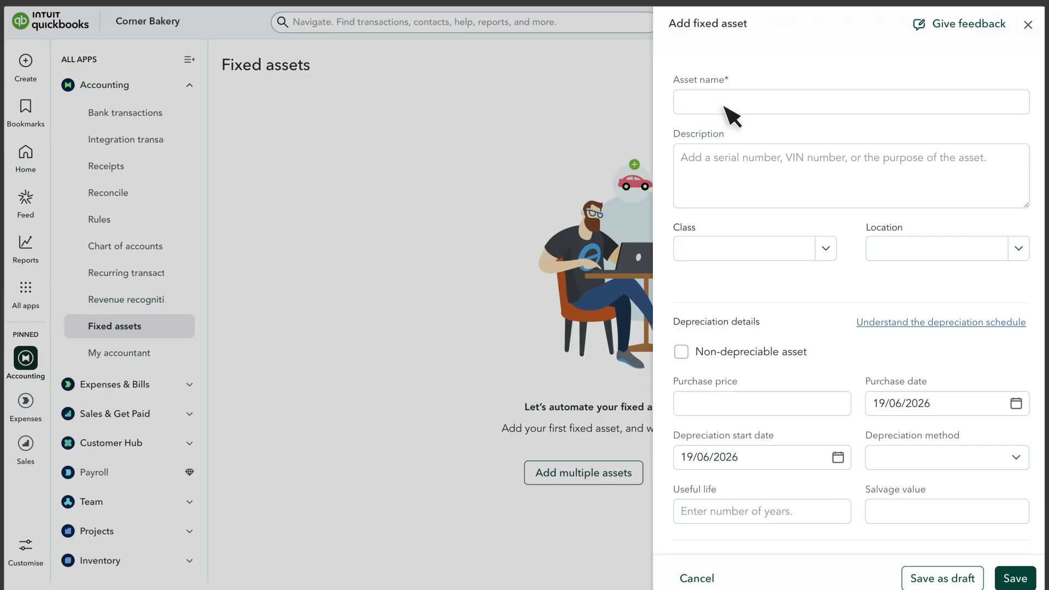
left_click(725, 106)
type("New Truck")
left_click(722, 168)
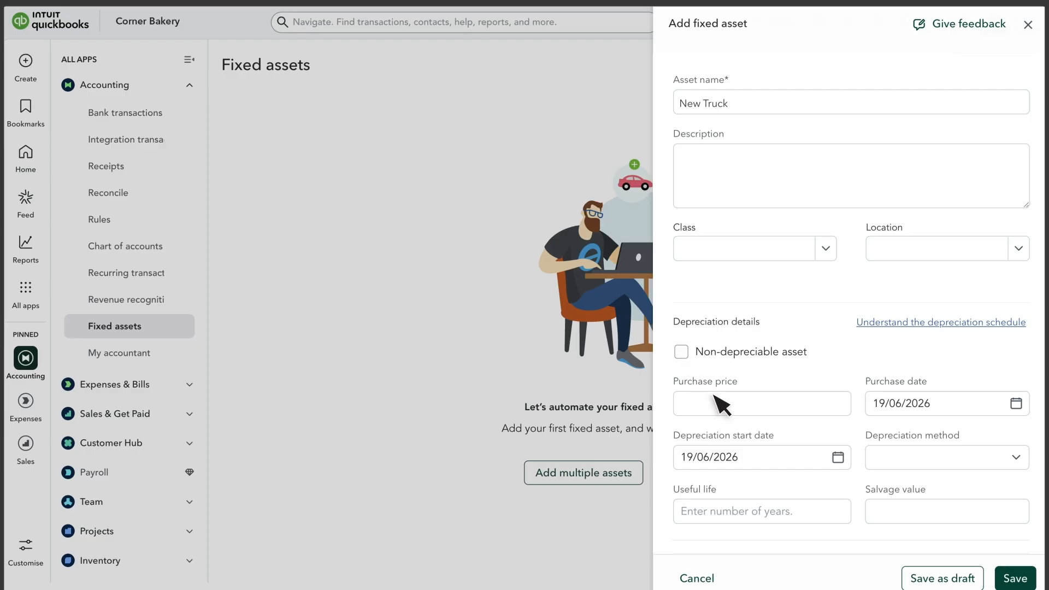
left_click(726, 410)
type("41,500")
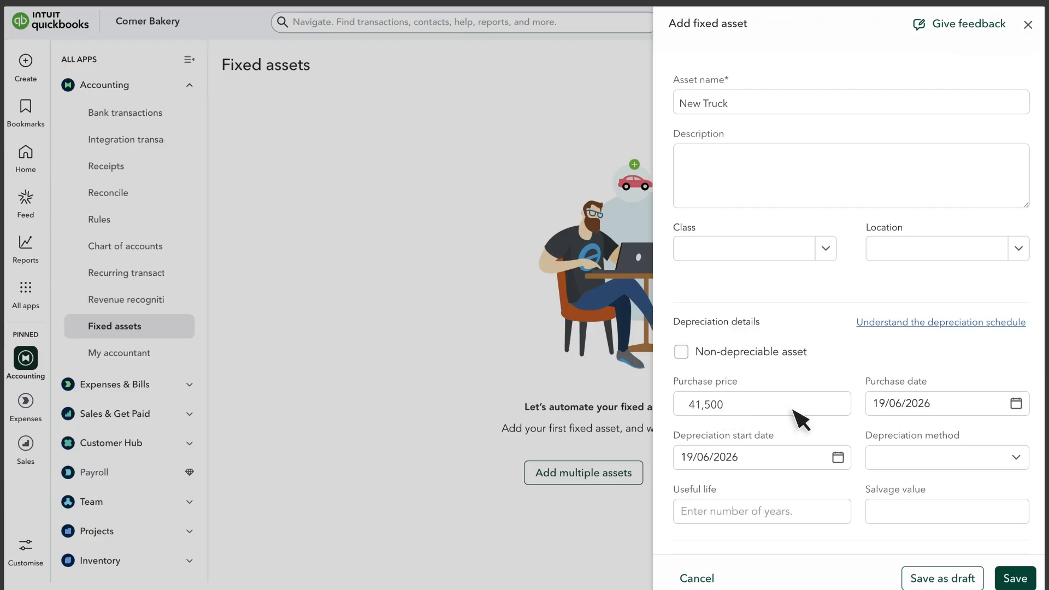
left_click(910, 410)
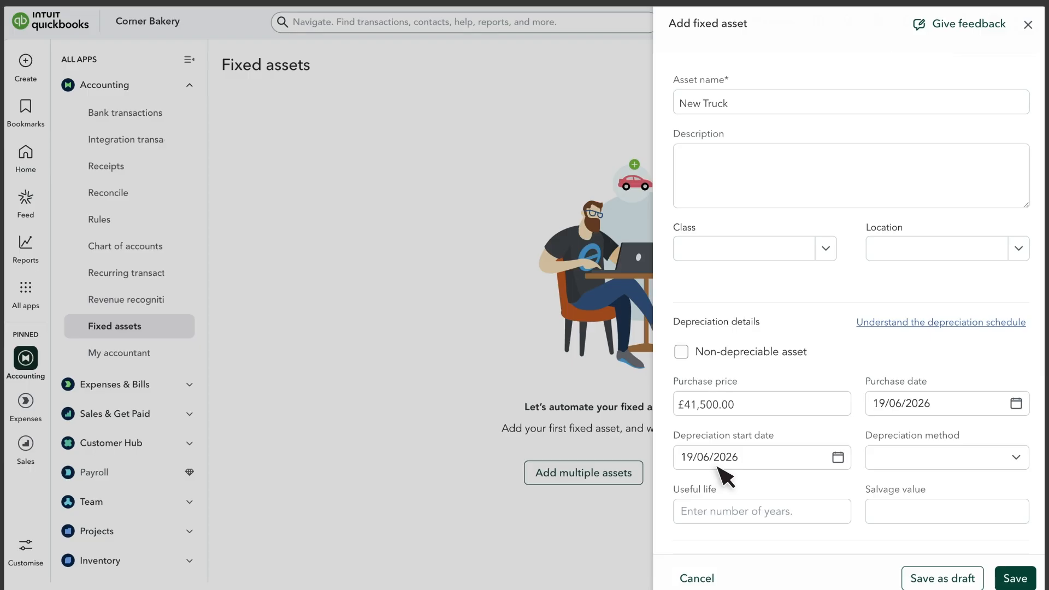
- Set Straight Line depreciation with a 5-year useful life and 21500 salvage value
left_click(1015, 462)
left_click(960, 486)
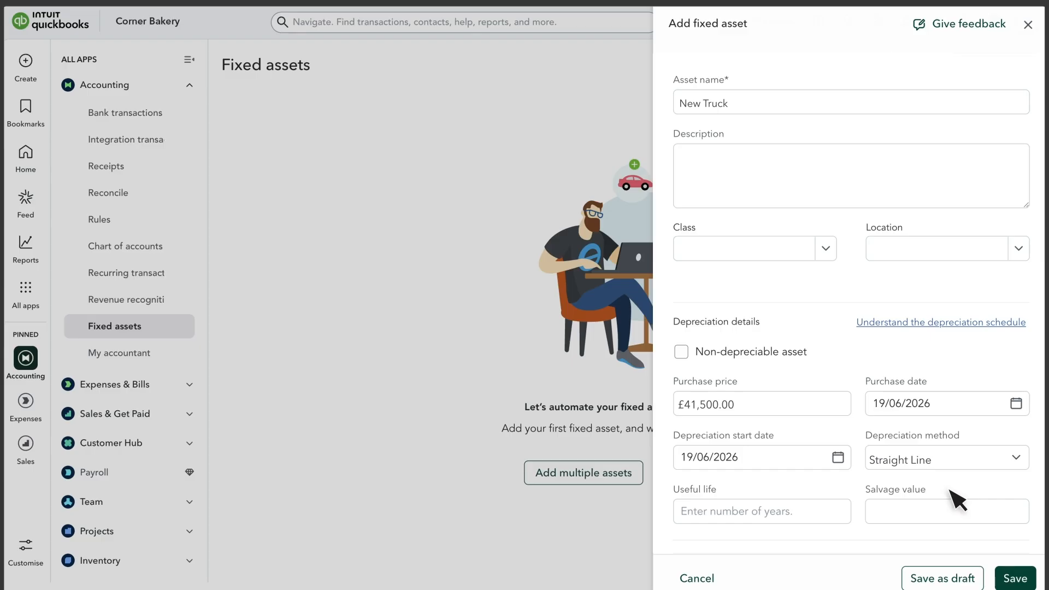
left_click(731, 518)
type("5")
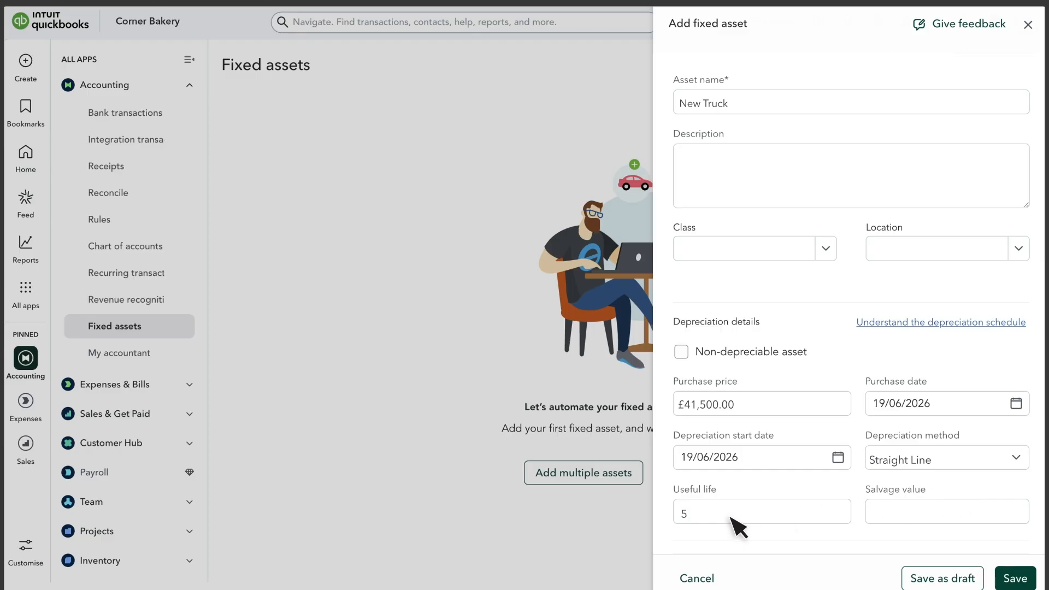
left_click(907, 524)
type("21500")
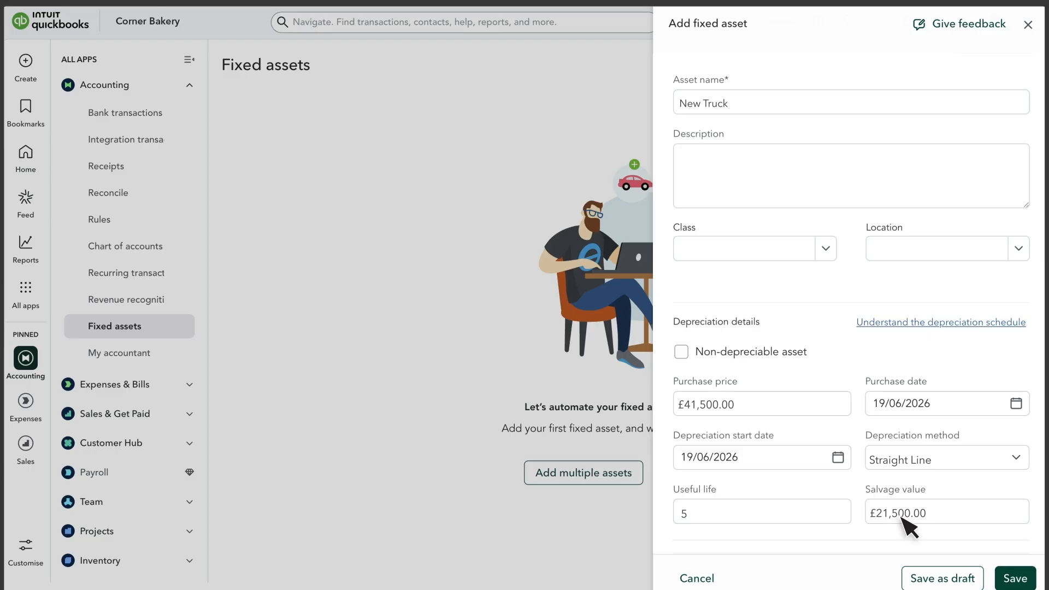
- Assign Motor vehicles, Plant & machinery and Other Fixed Expense accounts to New Truck, then save
scroll(907, 524, "down", 6)
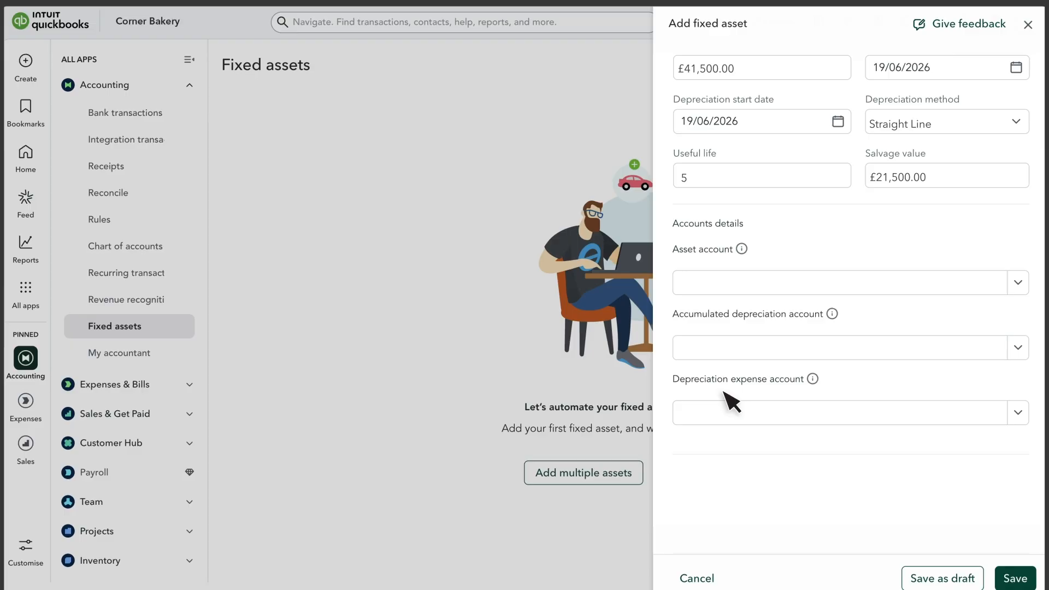
left_click(1018, 282)
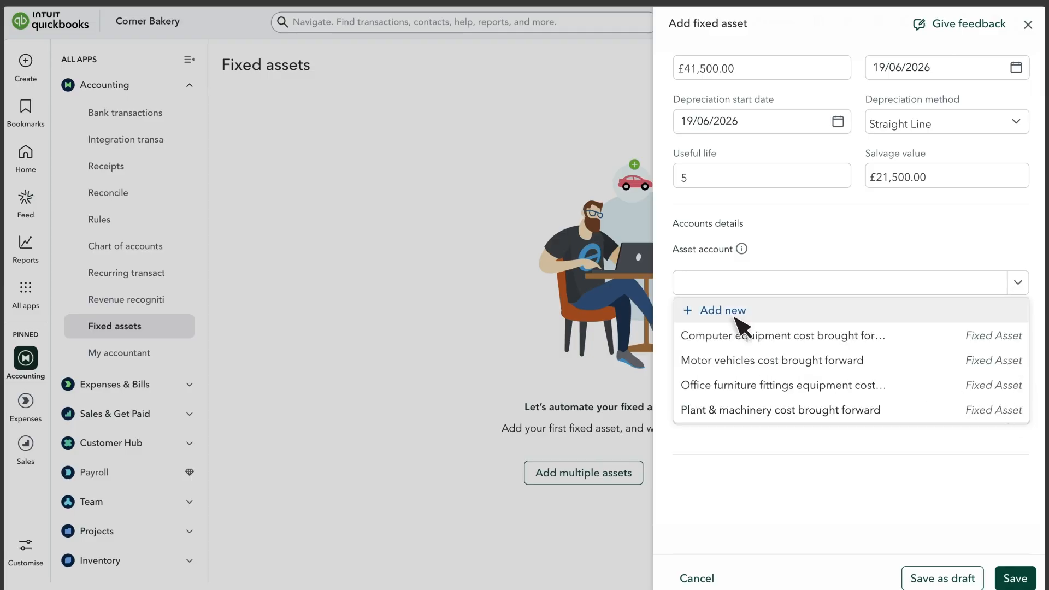
left_click(778, 362)
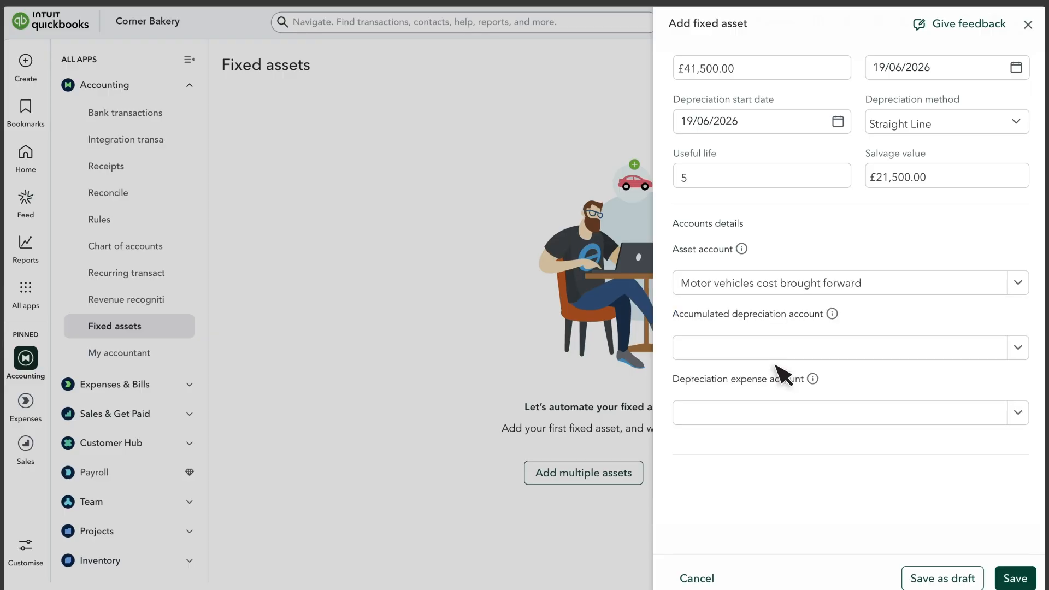
left_click(1020, 350)
left_click(771, 482)
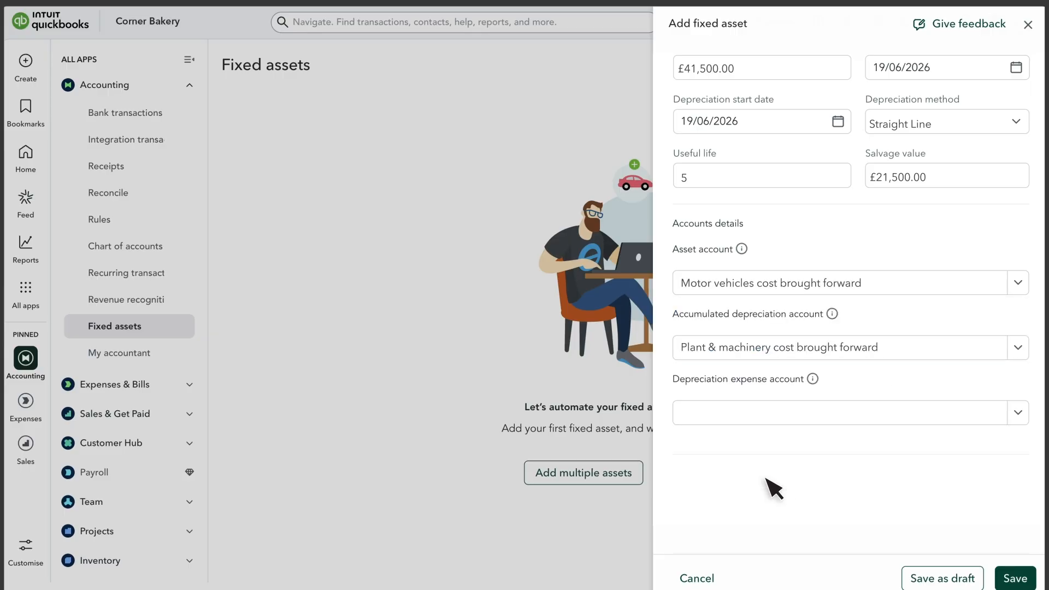
left_click(1019, 414)
scroll(853, 389, "down", 1)
scroll(792, 377, "down", 5)
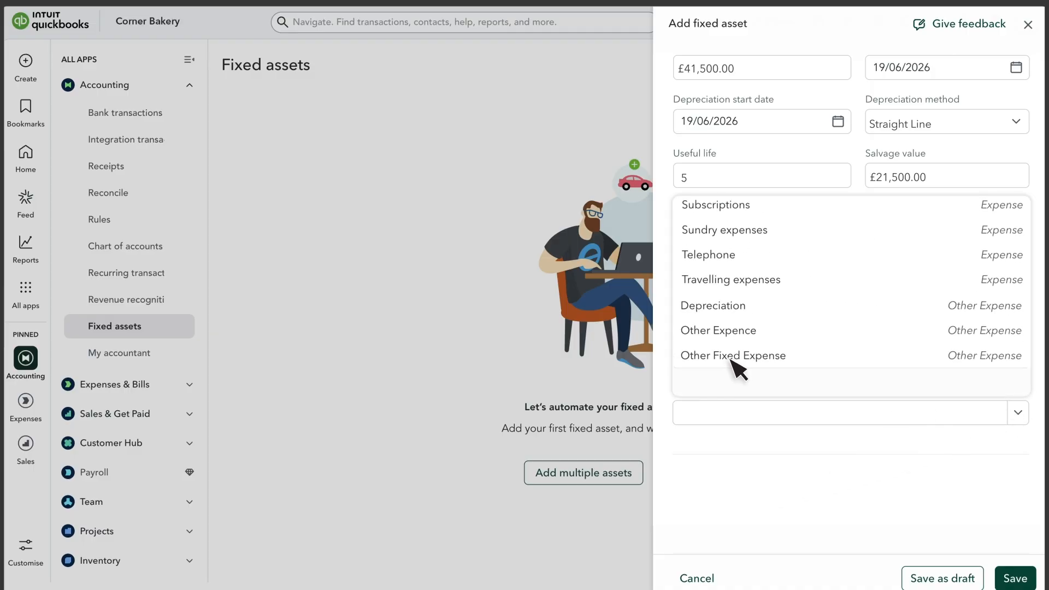
left_click(733, 356)
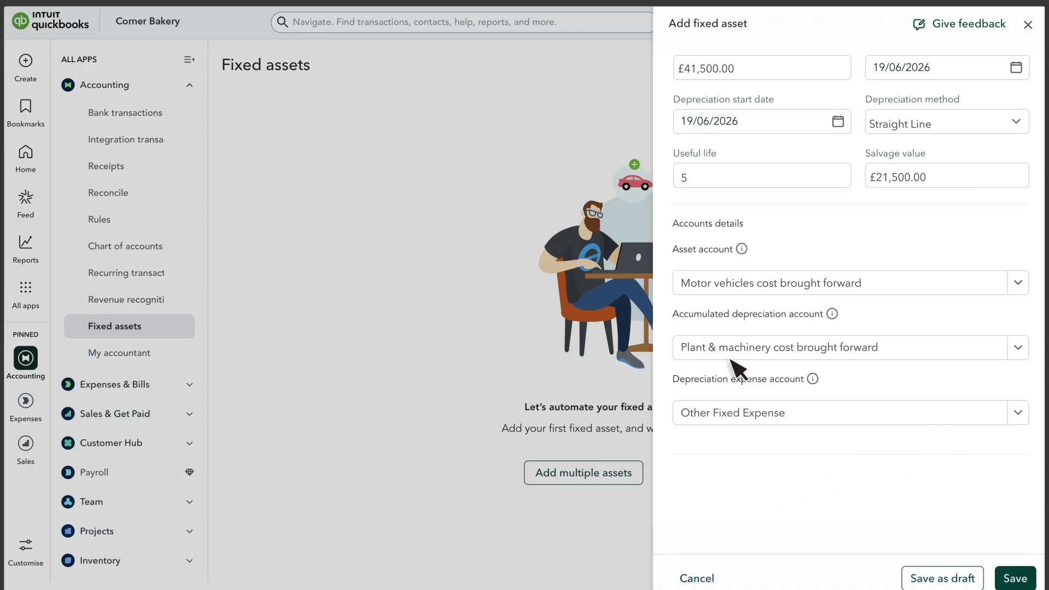
left_click(1014, 577)
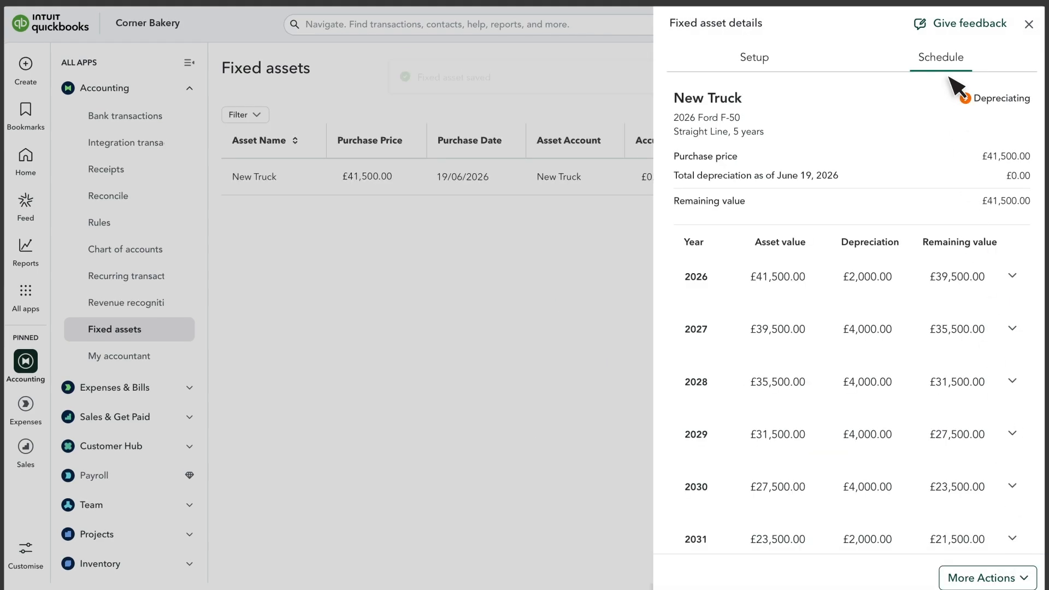
- Expand New Truck's 2026 depreciation into monthly amounts, then view its setup details
left_click(973, 291)
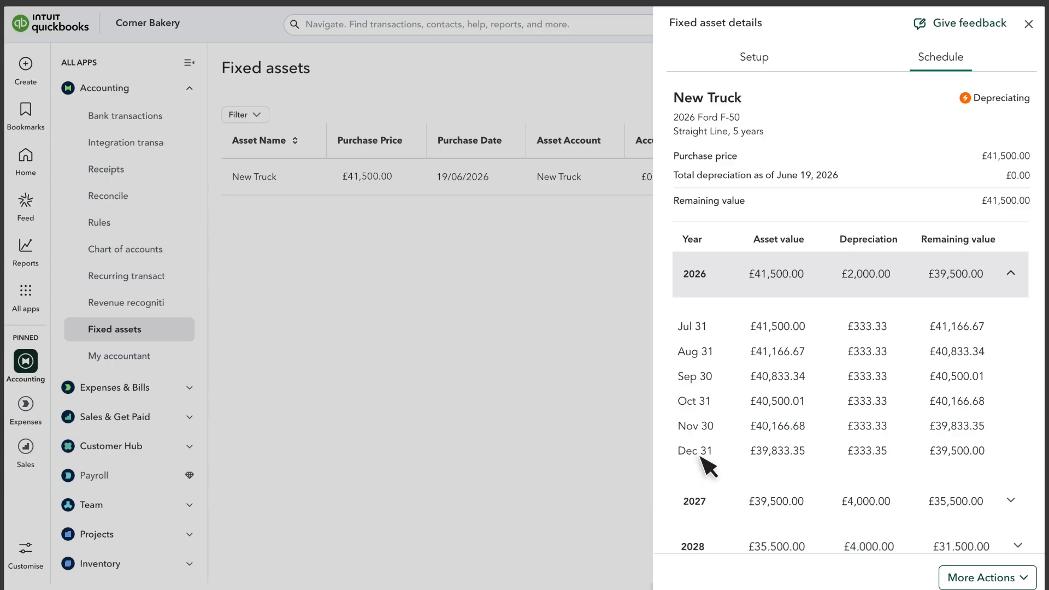
left_click(755, 59)
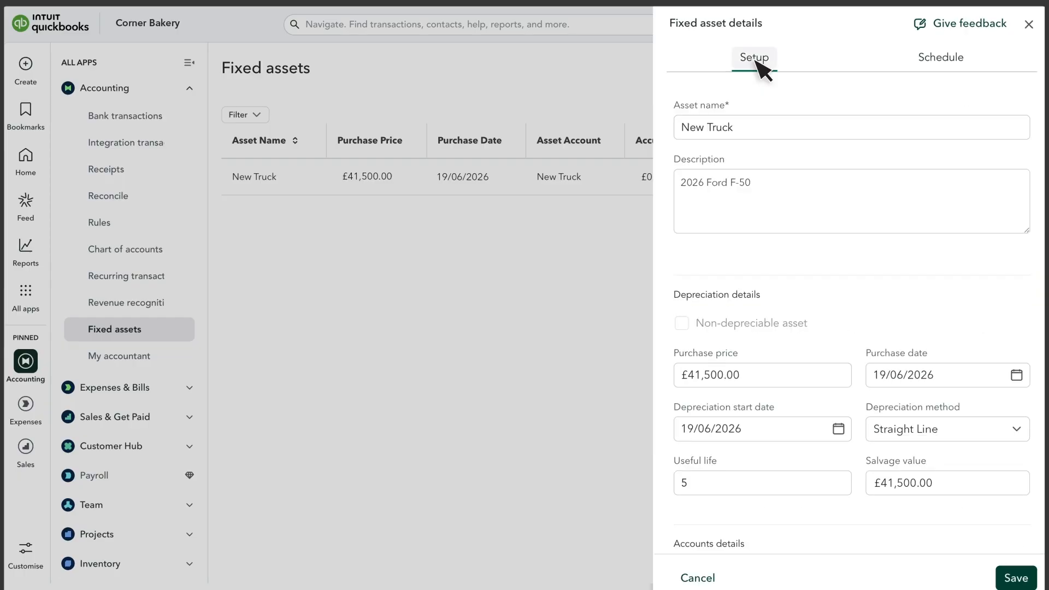
- Return to the asset list and open the Add multiple assets grid, leaving New Truck unchanged
left_click(1029, 25)
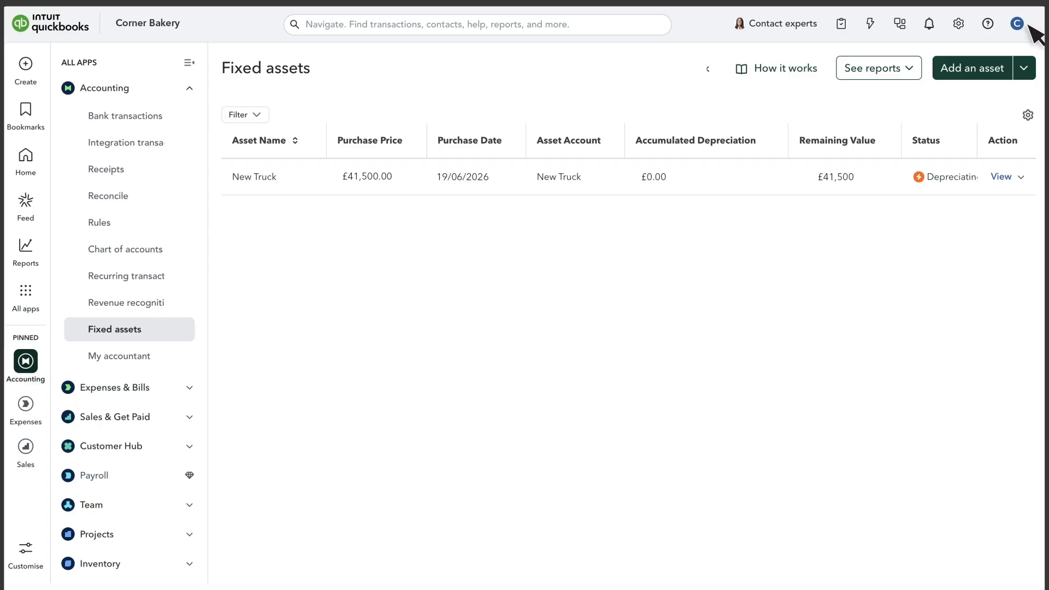
left_click(1021, 178)
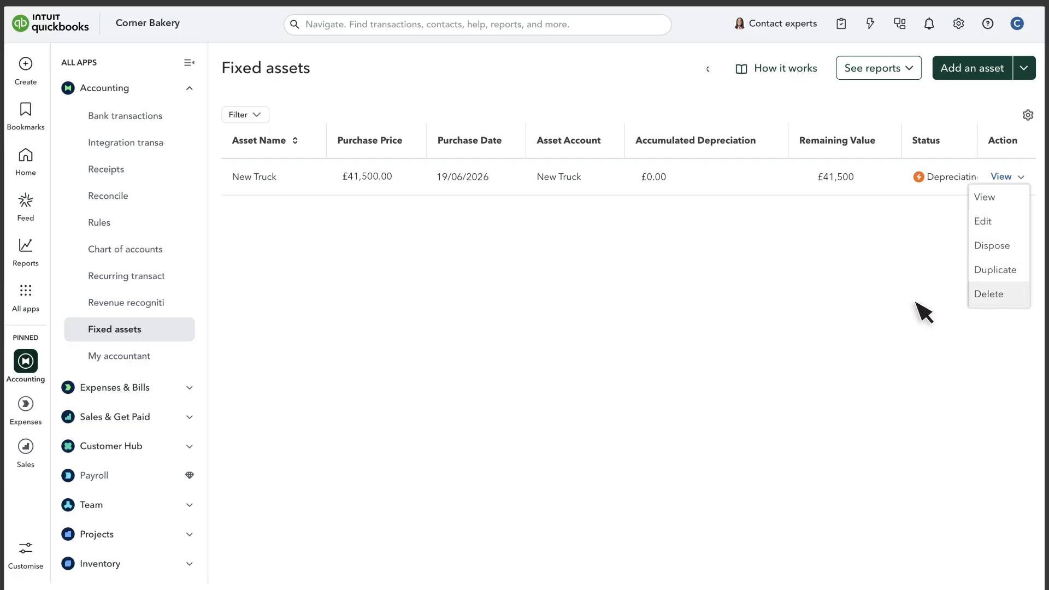
left_click(818, 304)
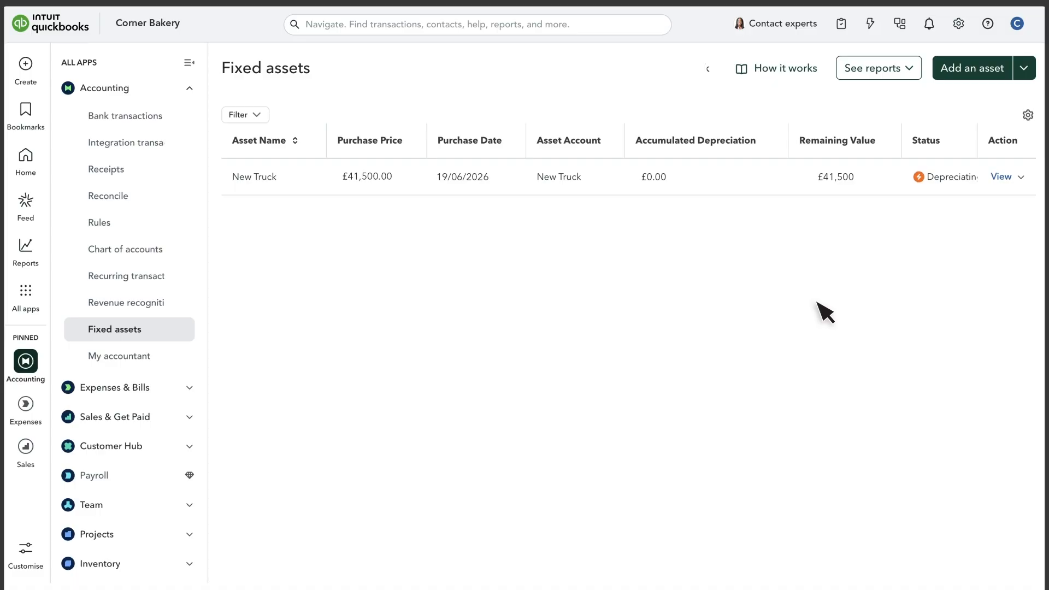
left_click(1023, 67)
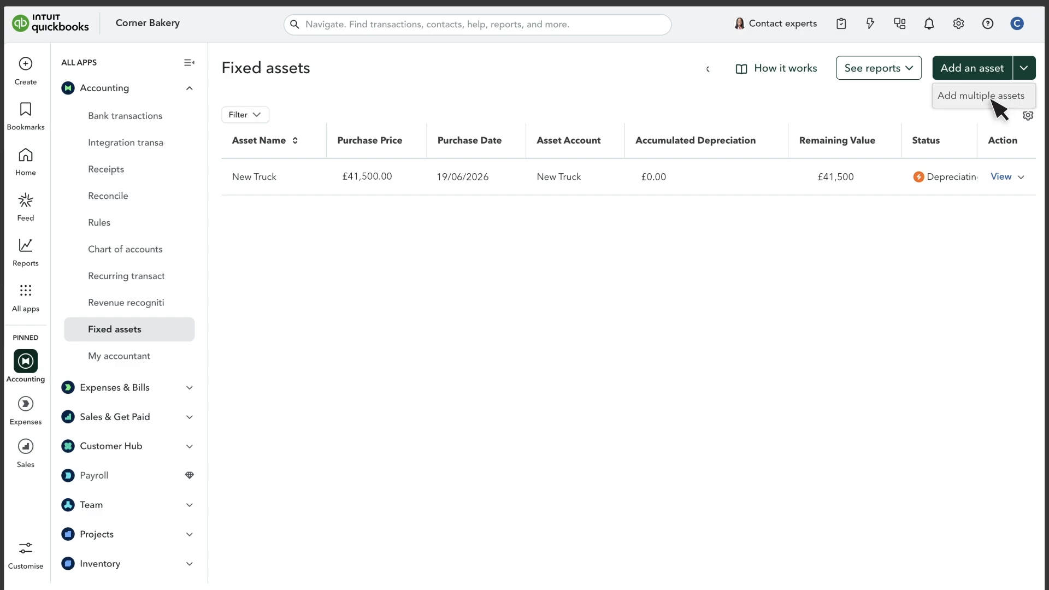
left_click(993, 97)
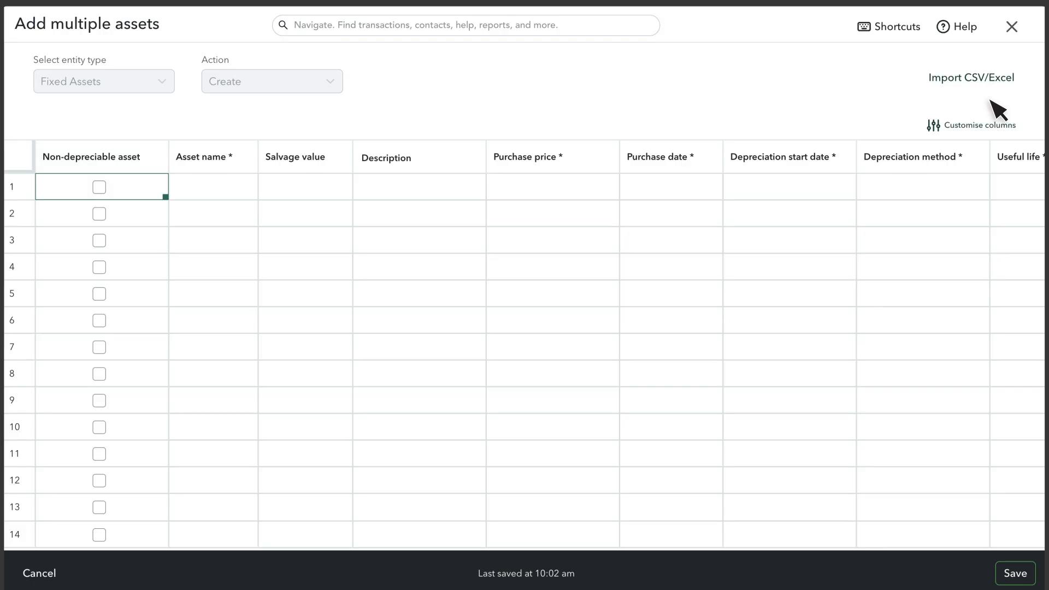
- Move Description before Salvage value, paste Office Furniture, Computers and Refrigerator rows, and save
left_click(981, 127)
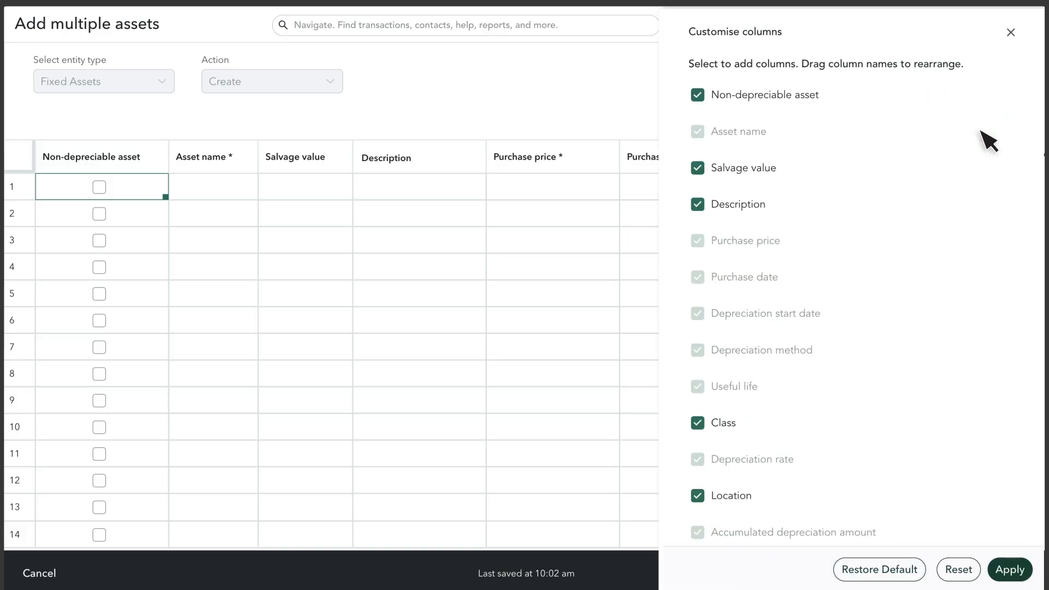
left_click_drag(766, 213, 770, 139)
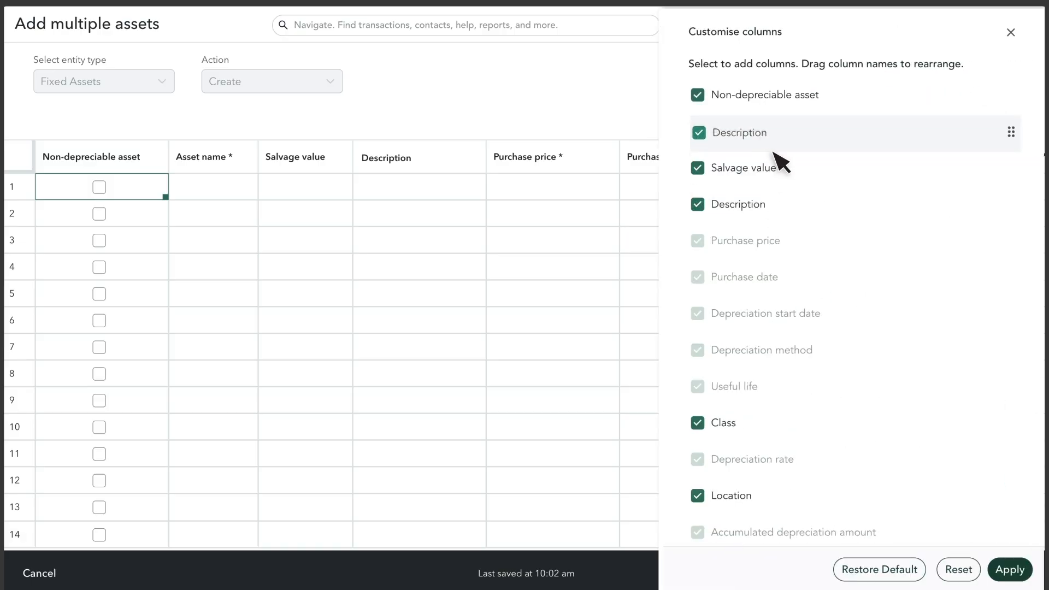
left_click(1011, 571)
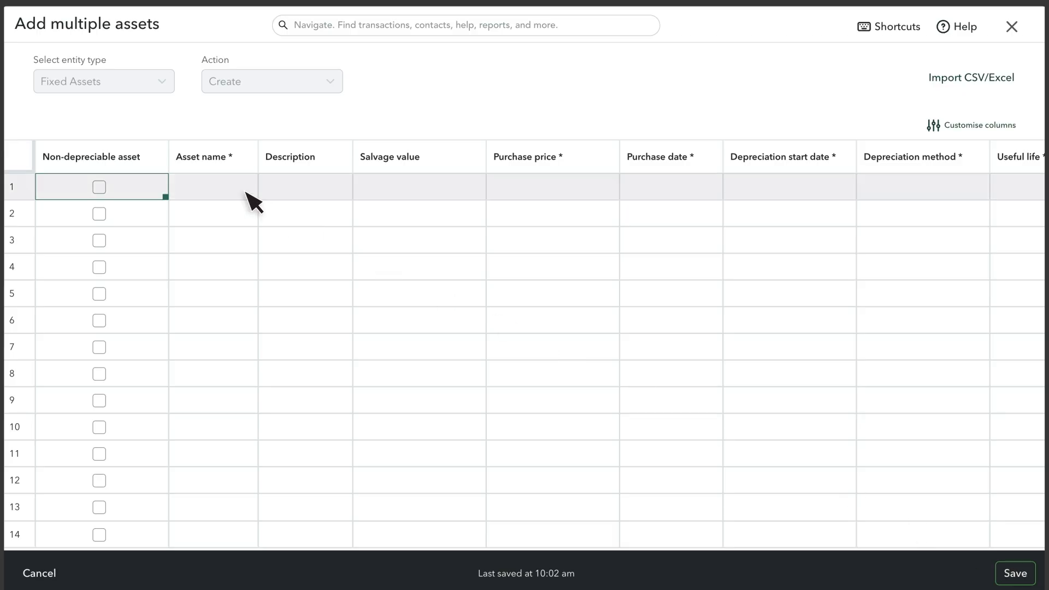
key("ctrl+v")
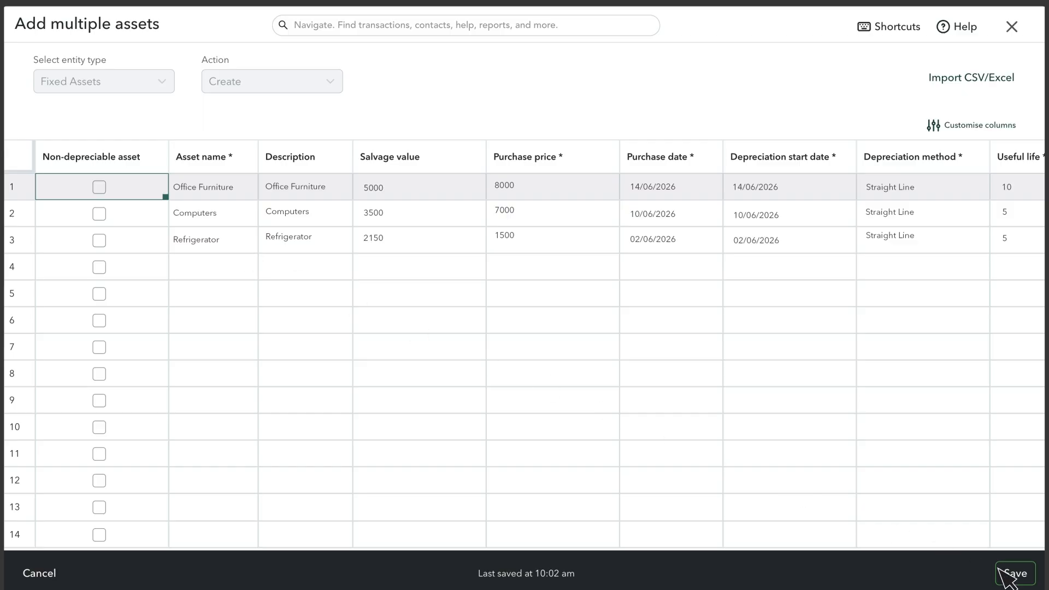
left_click(1022, 582)
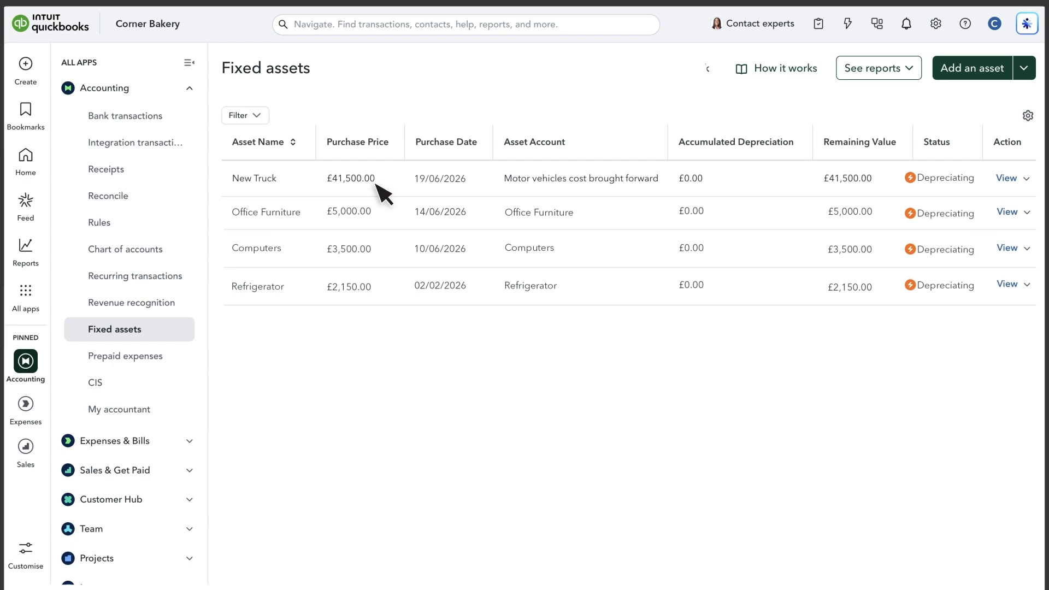
- Filter the chart of accounts for New Truck to check its Other fixed asset type
left_click(154, 249)
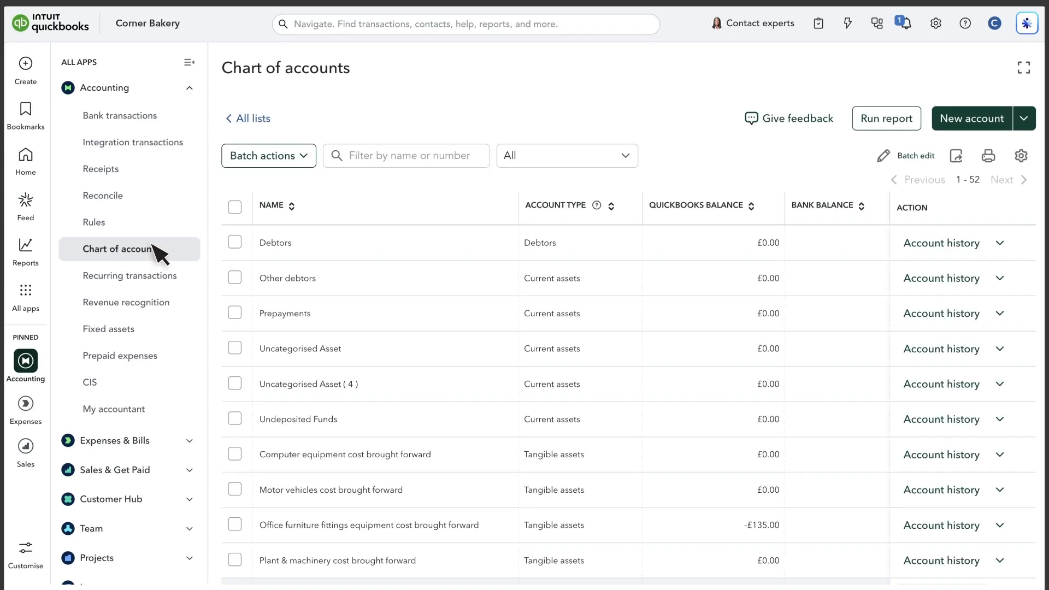
left_click(409, 164)
type("New T")
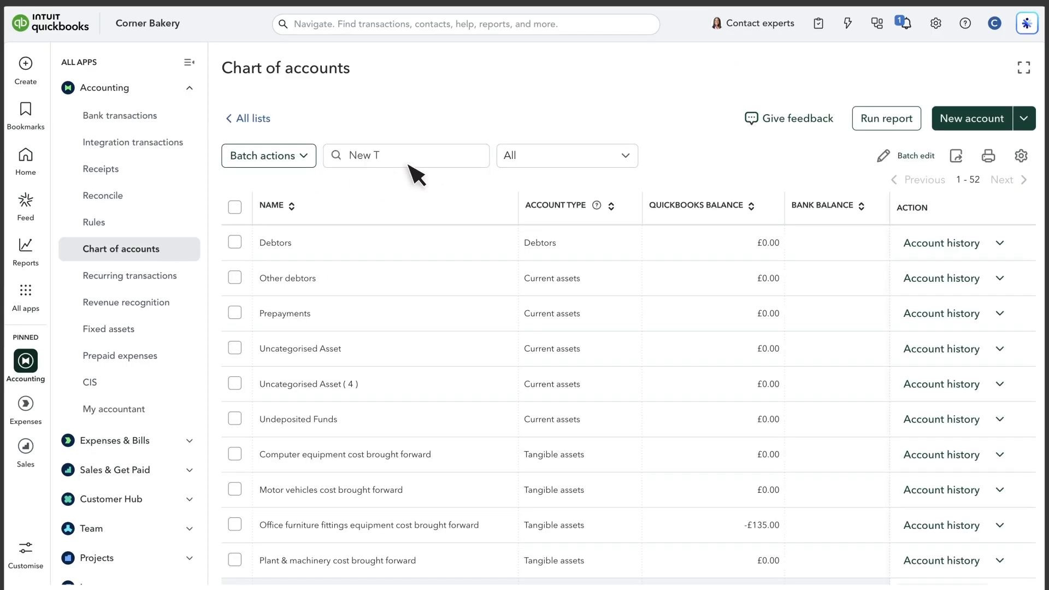
type("ruck")
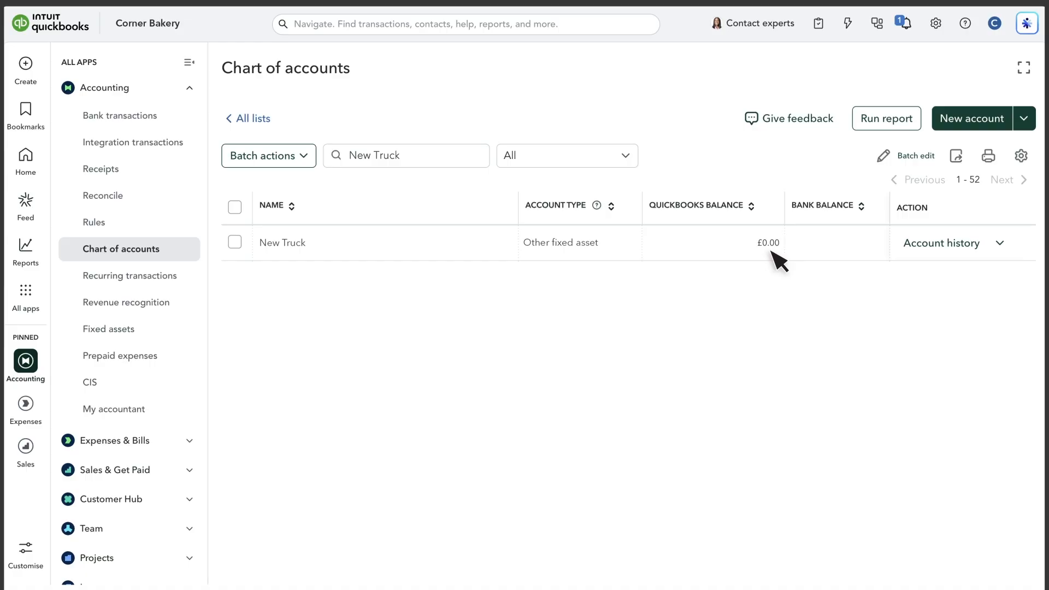
left_click(26, 64)
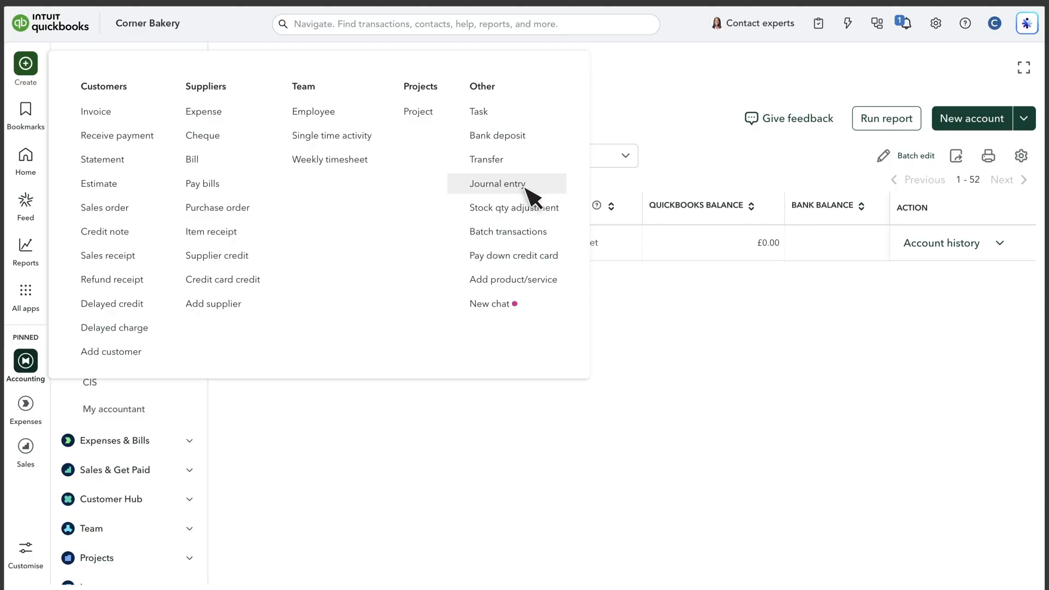
left_click(595, 257)
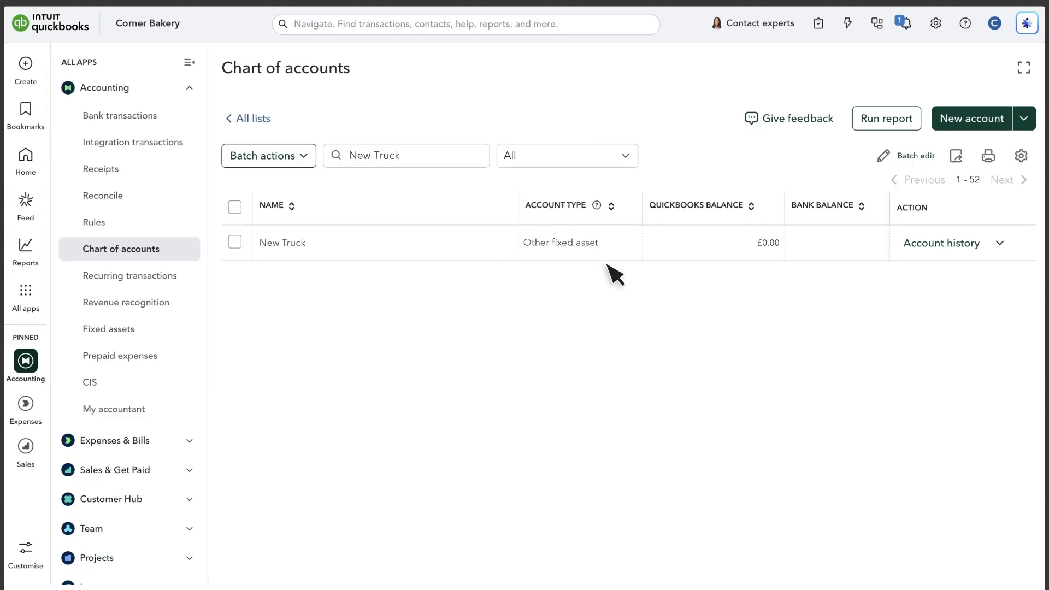
- Open the £41,500 New truck bank transaction for categorising
left_click(145, 119)
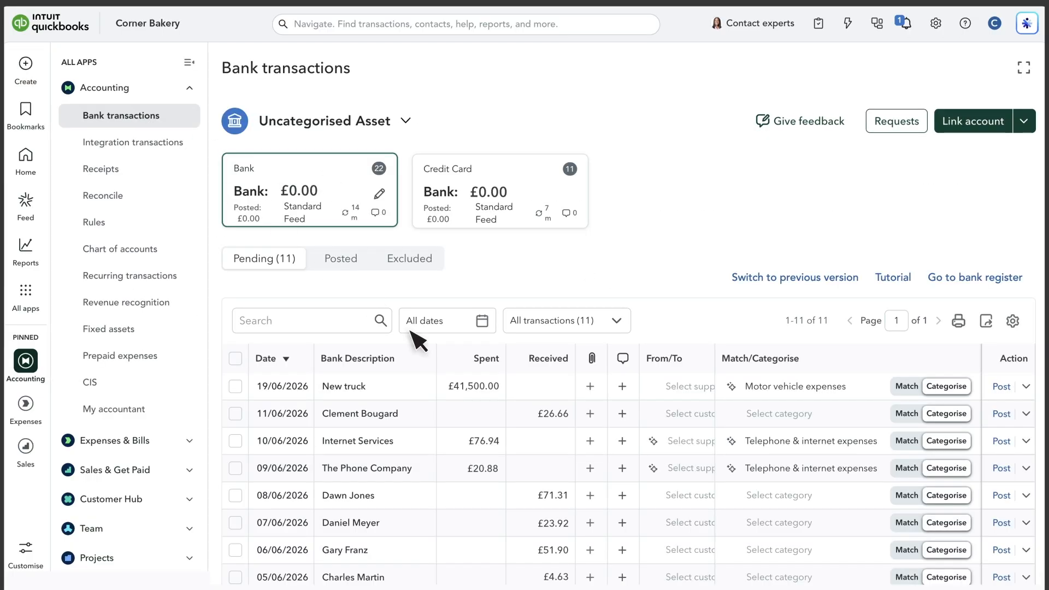
left_click(485, 389)
scroll(492, 395, "down", 5)
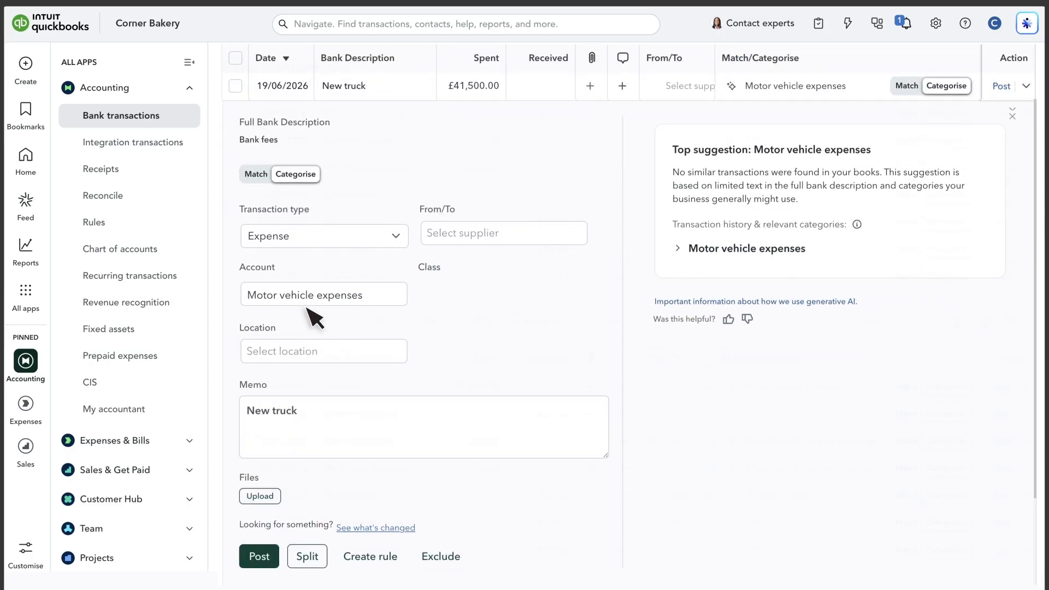